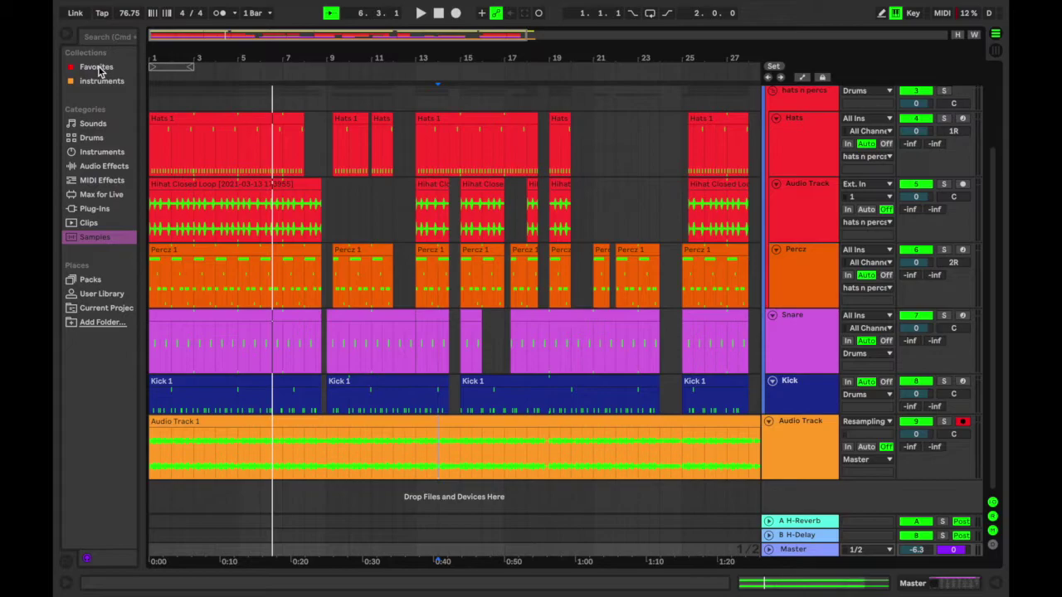
Widen the browser and browse the Favorites collection's tagged devices, such as Auto Filter and EQ Eight.
drag(137, 79, 314, 89)
click(98, 68)
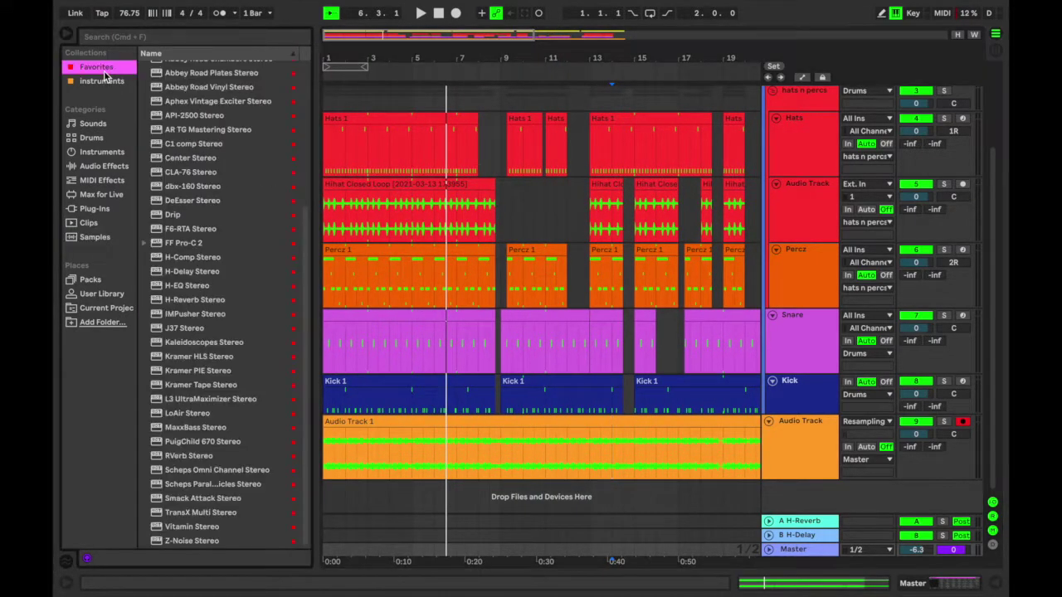
scroll(219, 116, down, 3)
scroll(219, 115, up, 6)
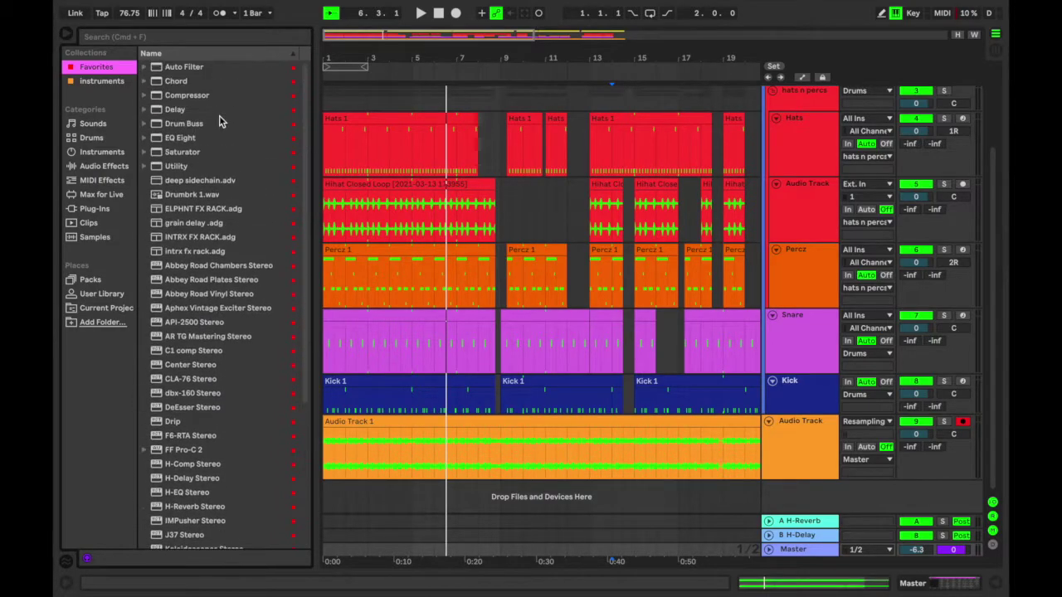
scroll(278, 85, down, 1)
scroll(280, 85, down, 4)
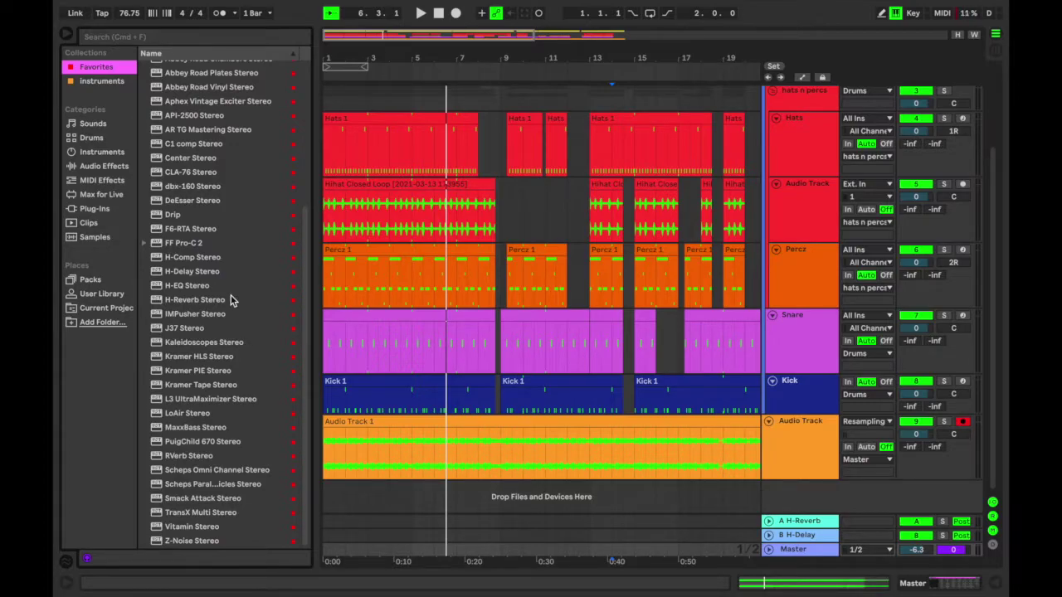
scroll(232, 300, up, 5)
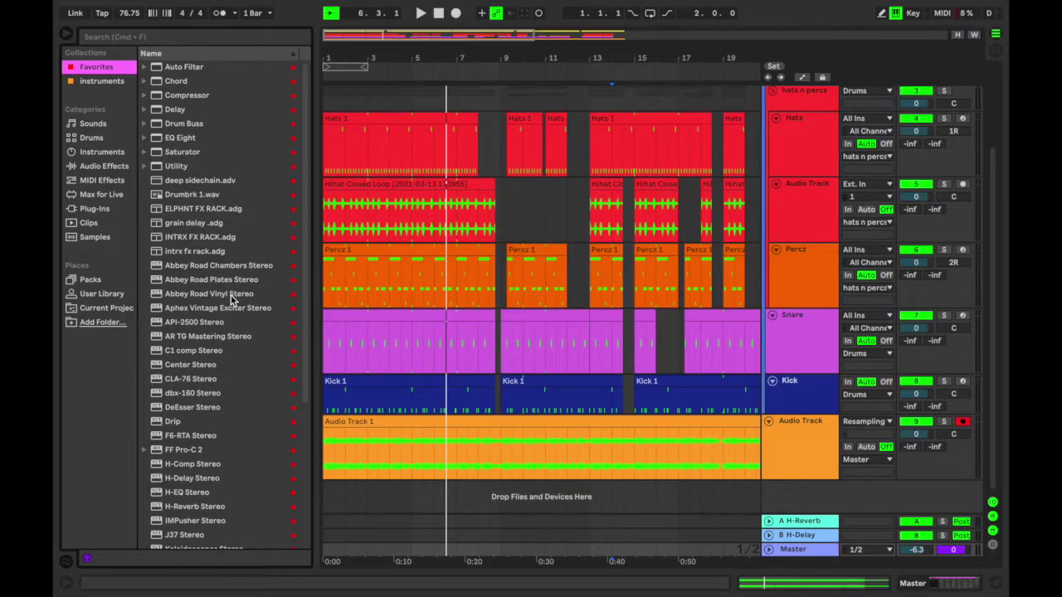
List the installed plug-ins and collapse the WaveShell2-VST 12.0 and 12.1 folders.
click(106, 210)
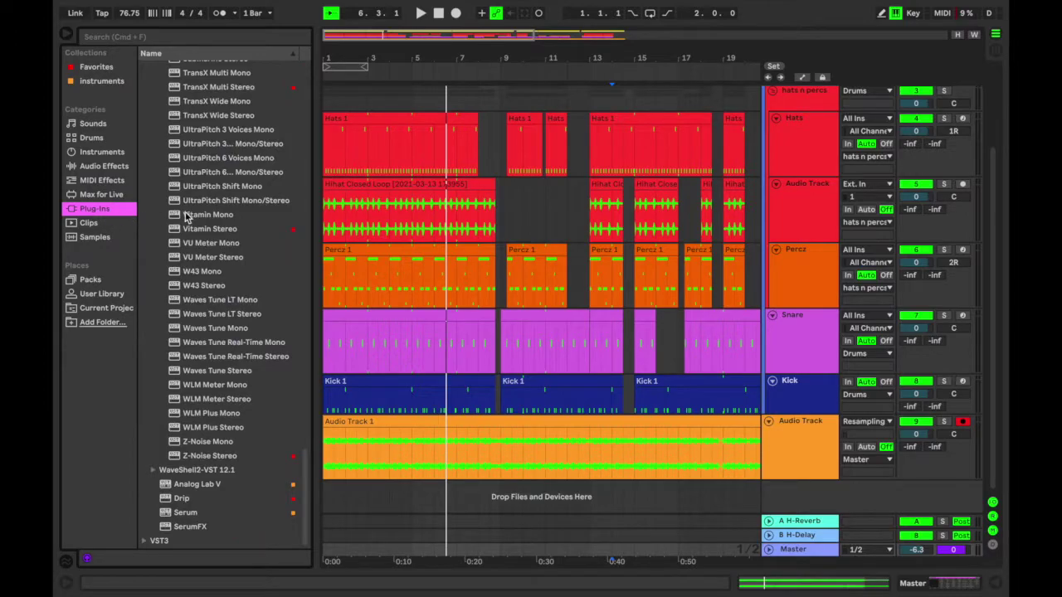
scroll(186, 217, up, 15)
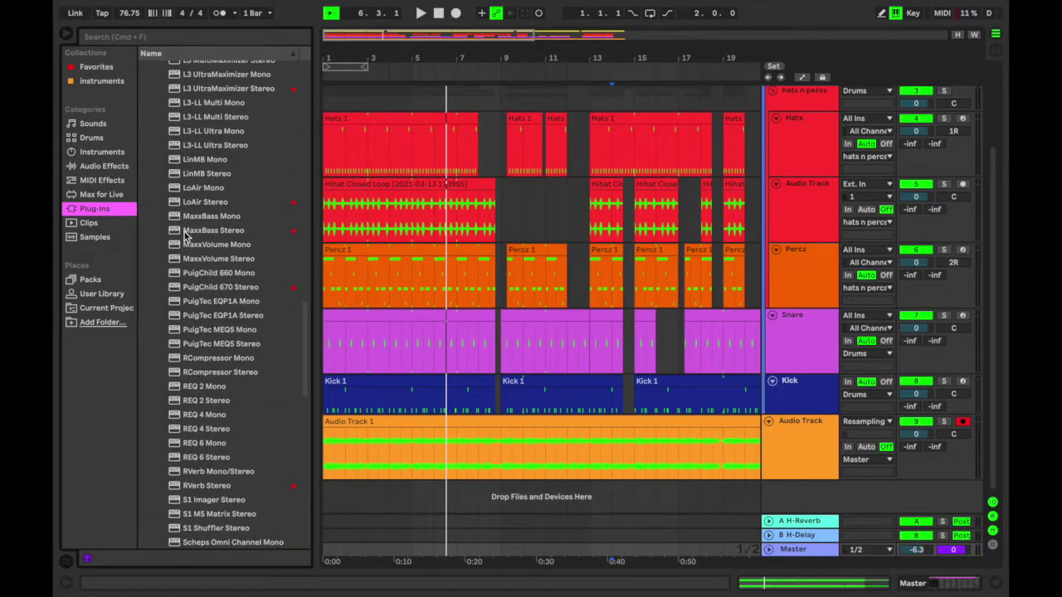
scroll(186, 235, up, 10)
click(154, 97)
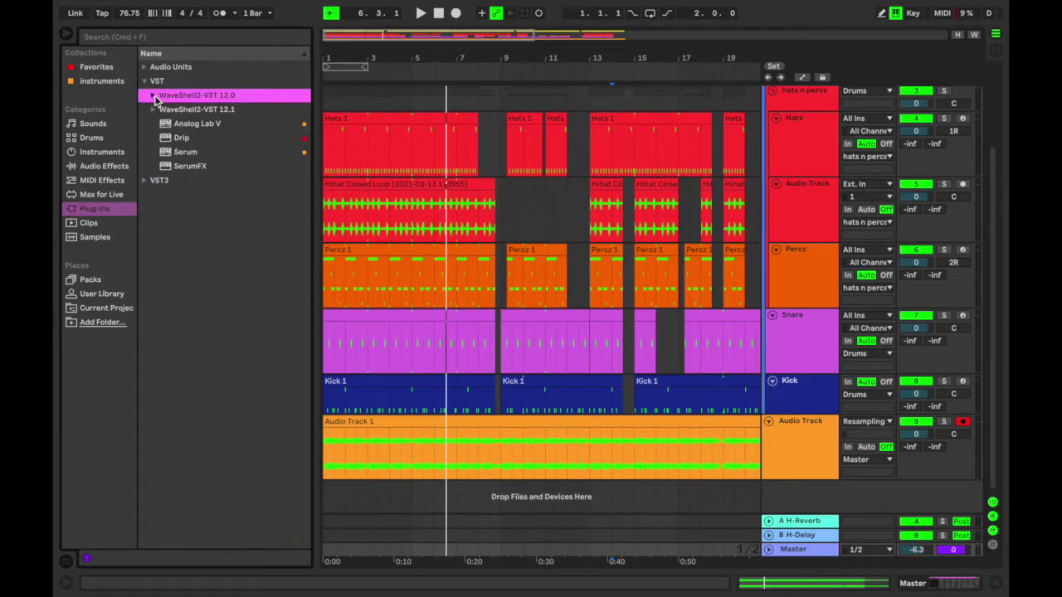
click(153, 111)
click(152, 113)
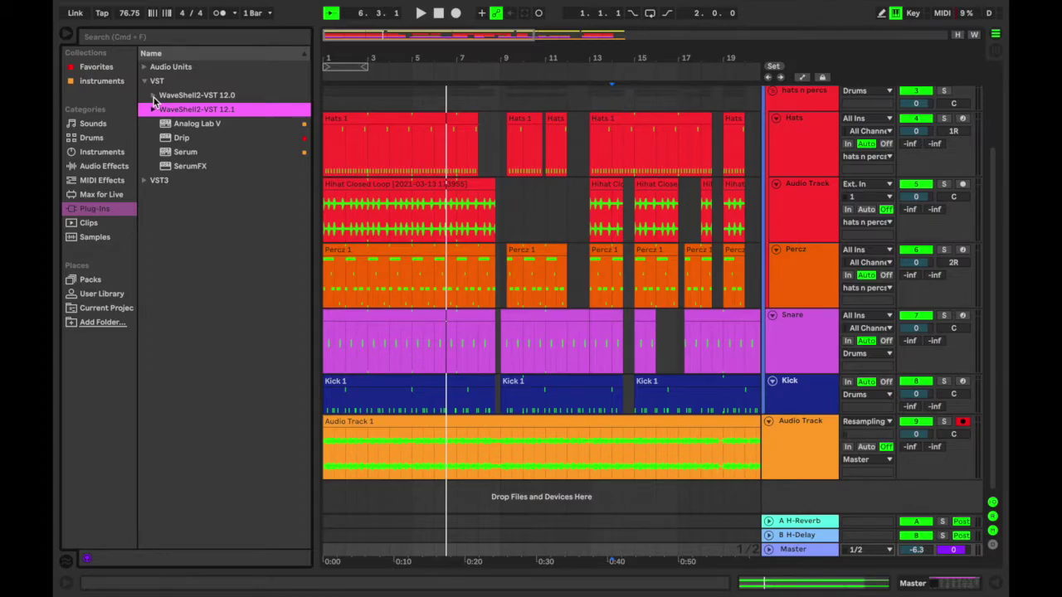
Browse the WaveShell2-VST 12.0 plug-in list, then collapse that folder again.
click(154, 98)
scroll(204, 251, down, 10)
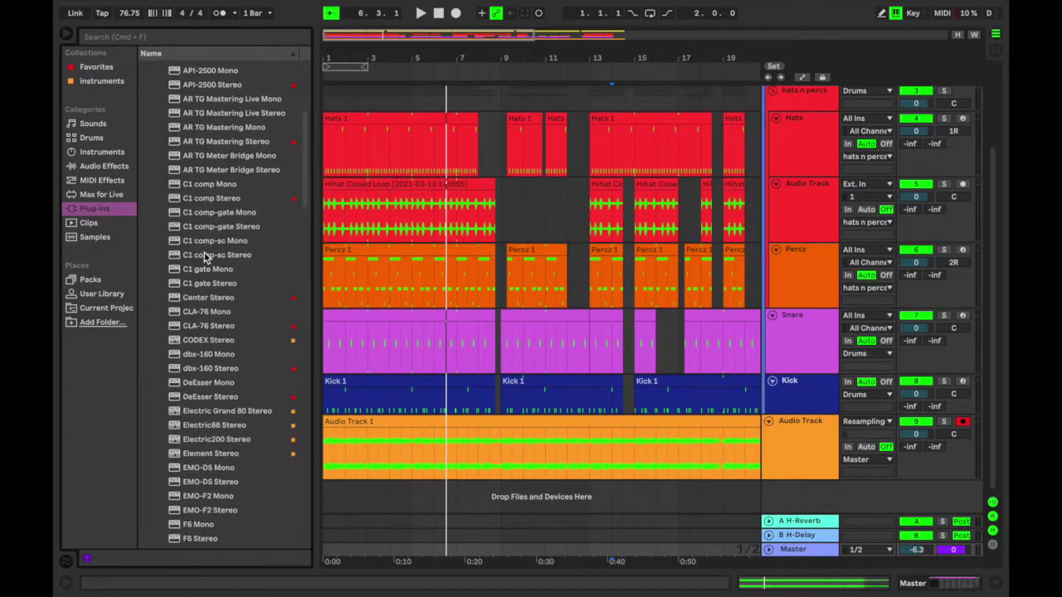
scroll(205, 256, down, 20)
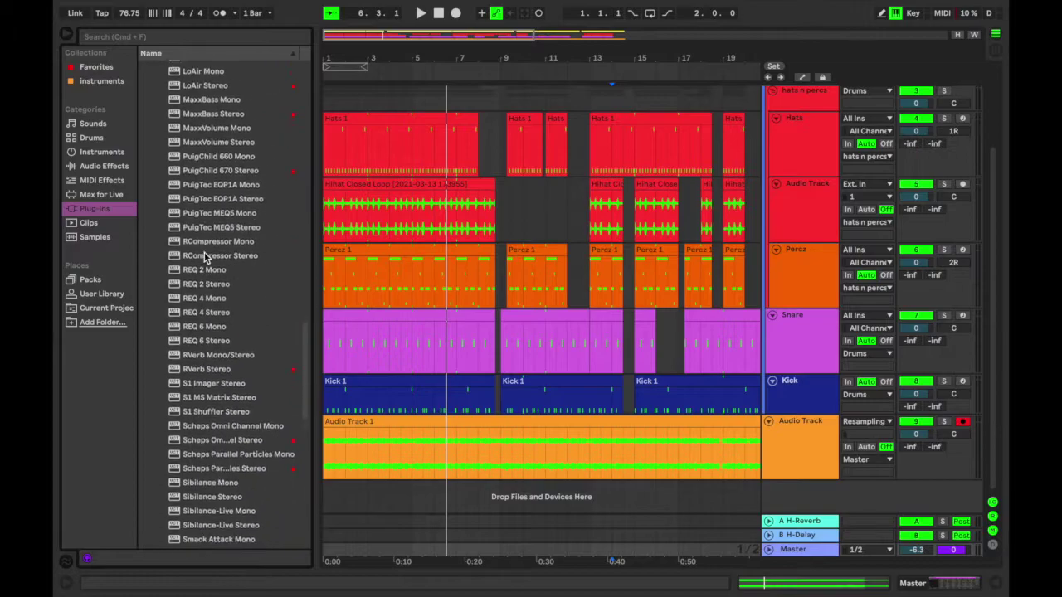
scroll(204, 257, down, 3)
scroll(205, 256, up, 20)
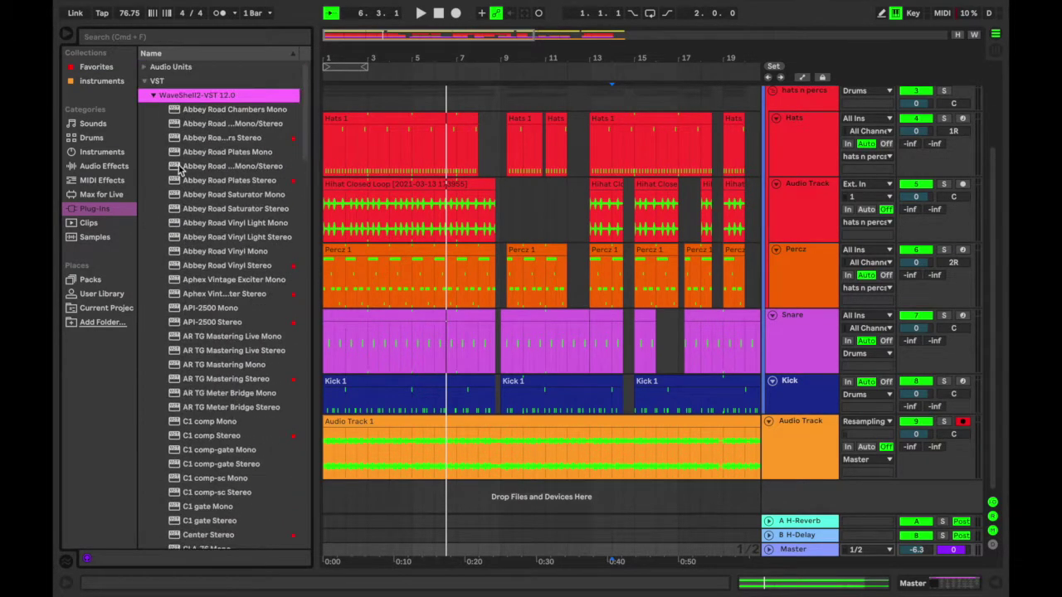
click(154, 96)
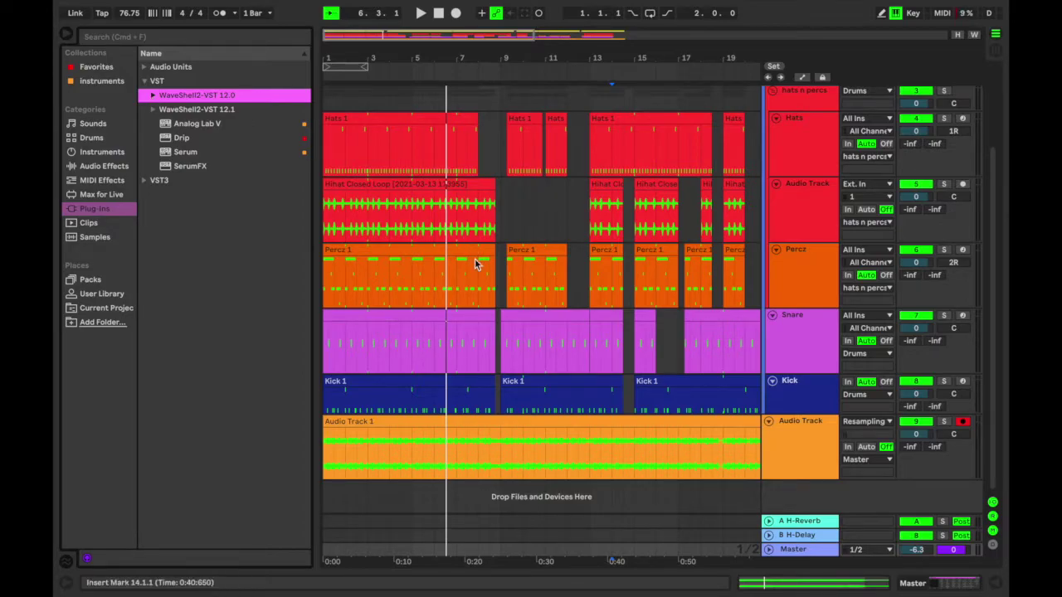
scroll(474, 258, left, 2)
Unfold the Master track and raise the detail view to show its J37 Stereo device.
scroll(473, 259, left, 2)
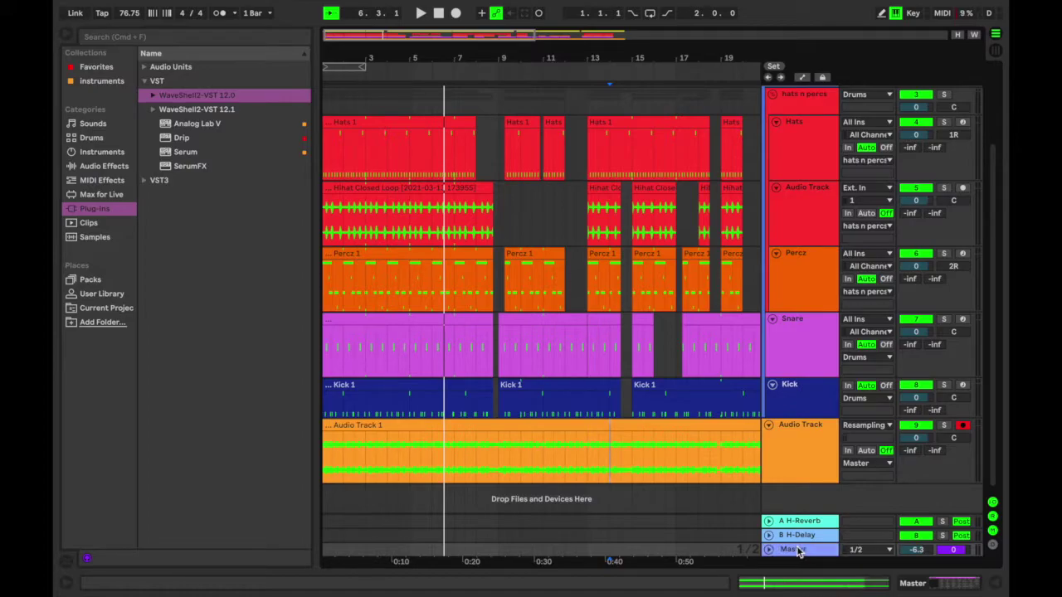
click(768, 550)
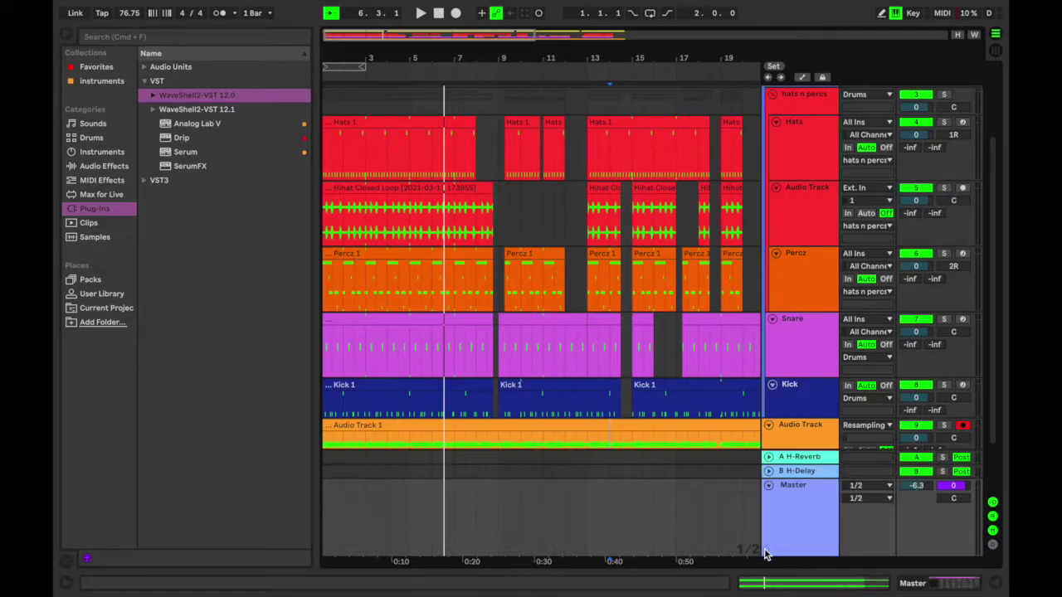
drag(687, 572, 690, 427)
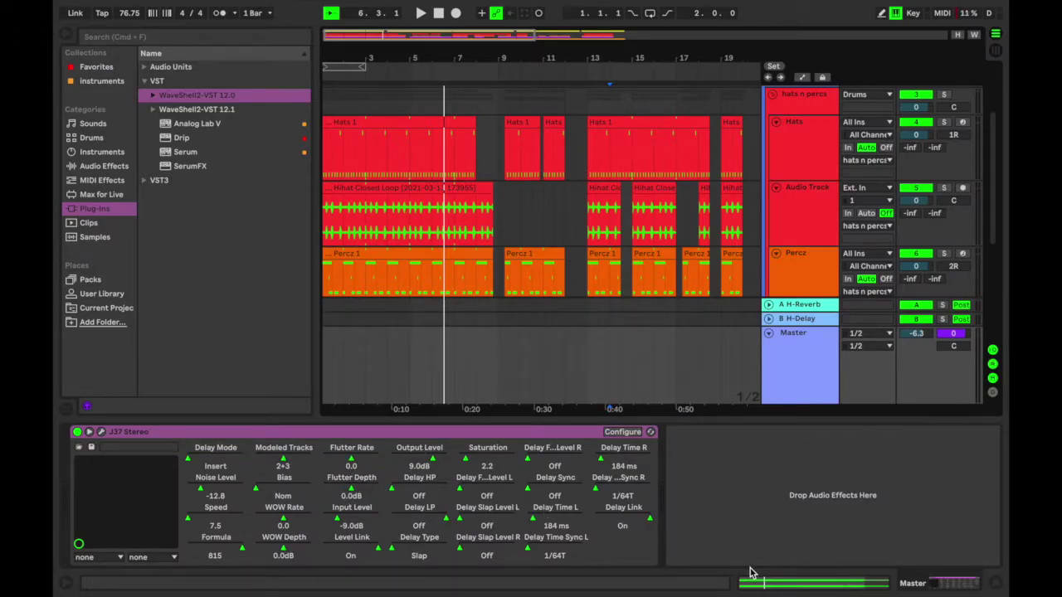
Open and close the J37 Stereo window, then browse the Favorites collection list.
click(102, 432)
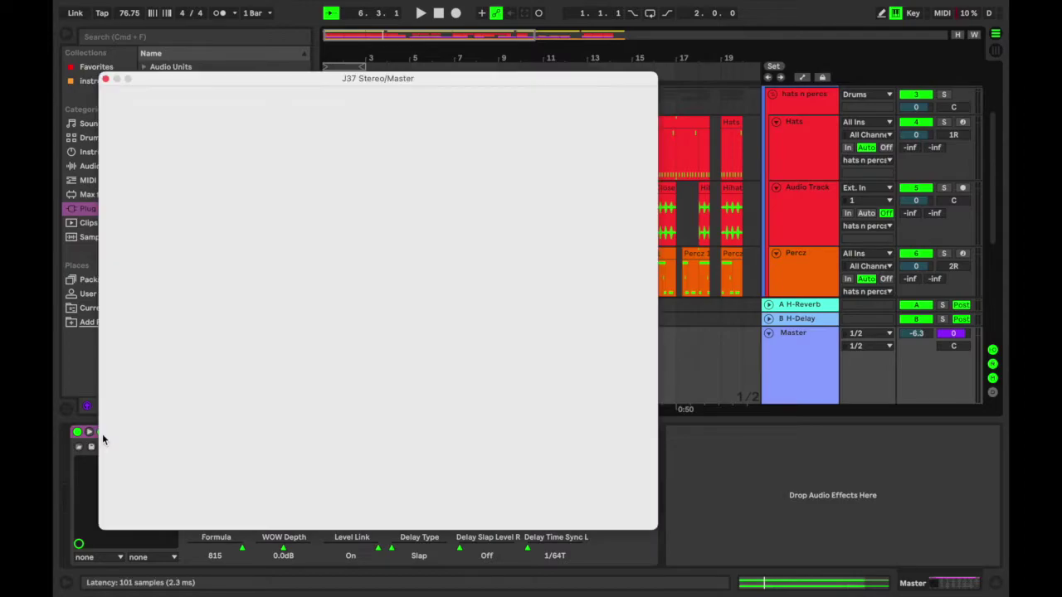
click(106, 79)
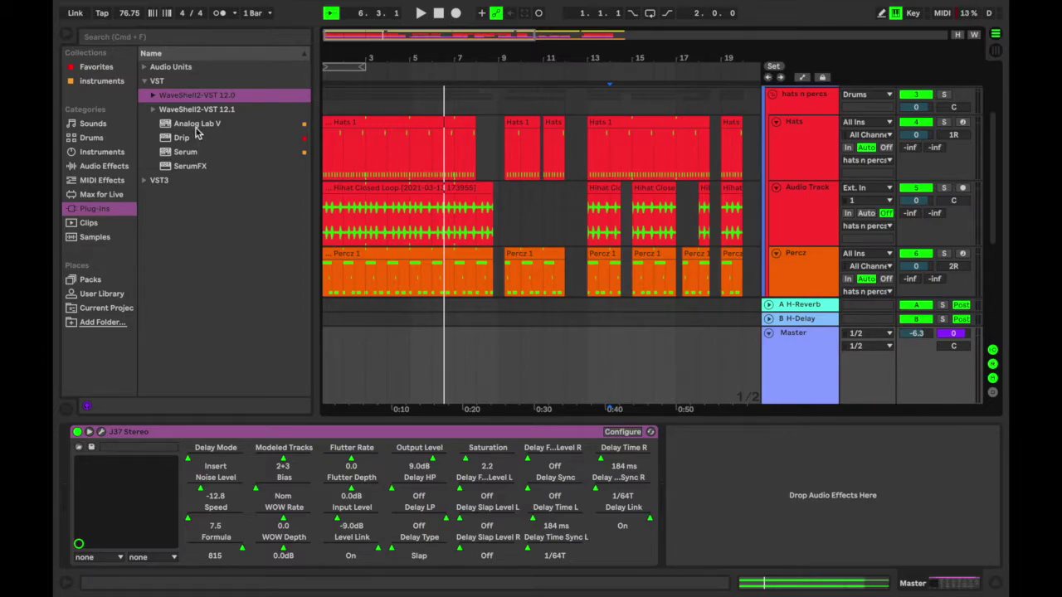
click(113, 72)
scroll(233, 232, down, 10)
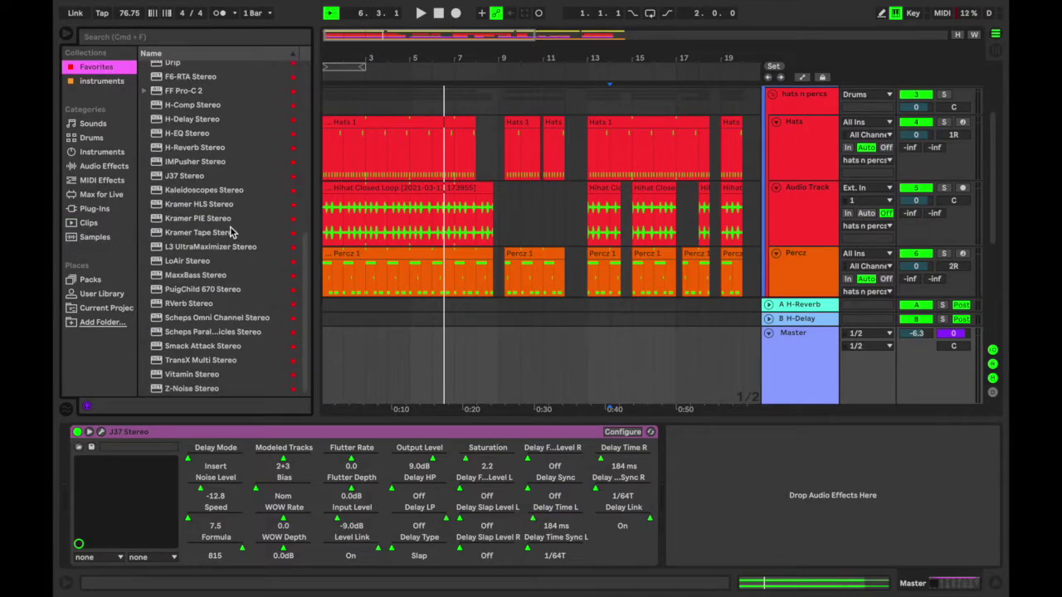
scroll(233, 232, up, 10)
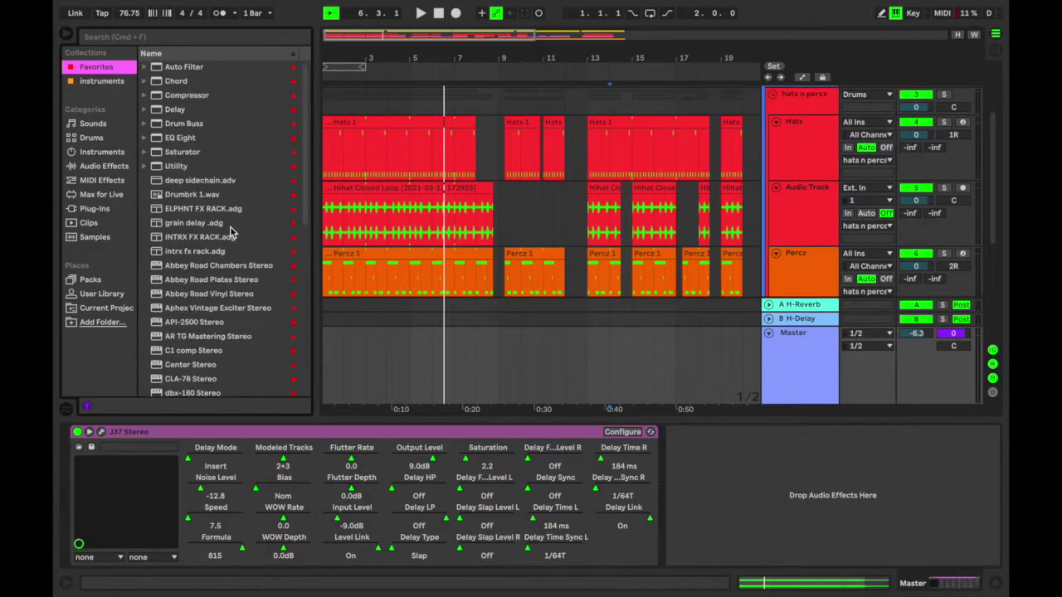
click(194, 35)
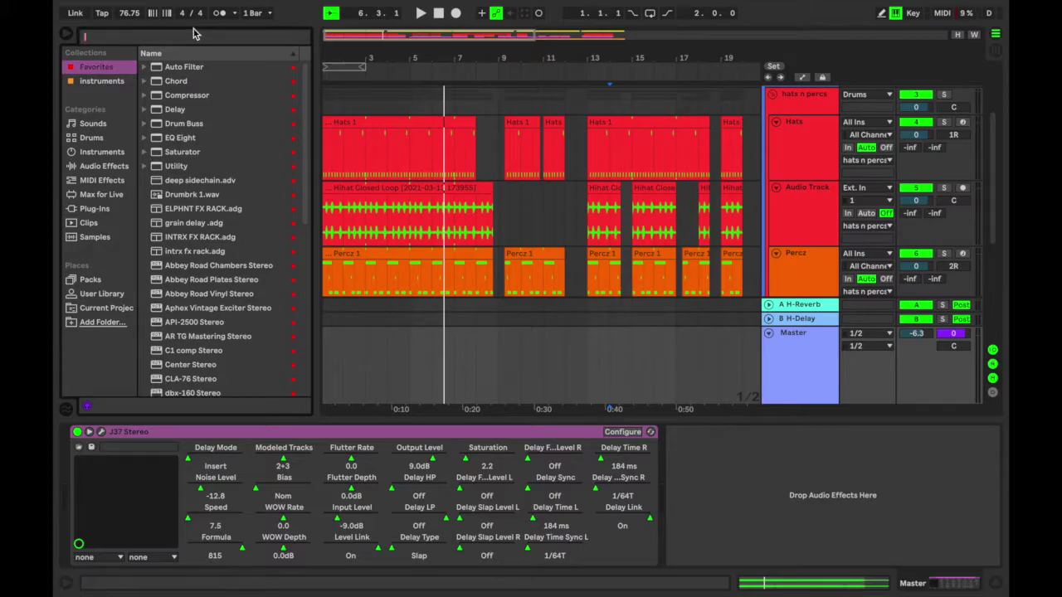
Load SSLComp Stereo from an 'ssl' plug-in search onto the Master, then close its window.
text(ssl)
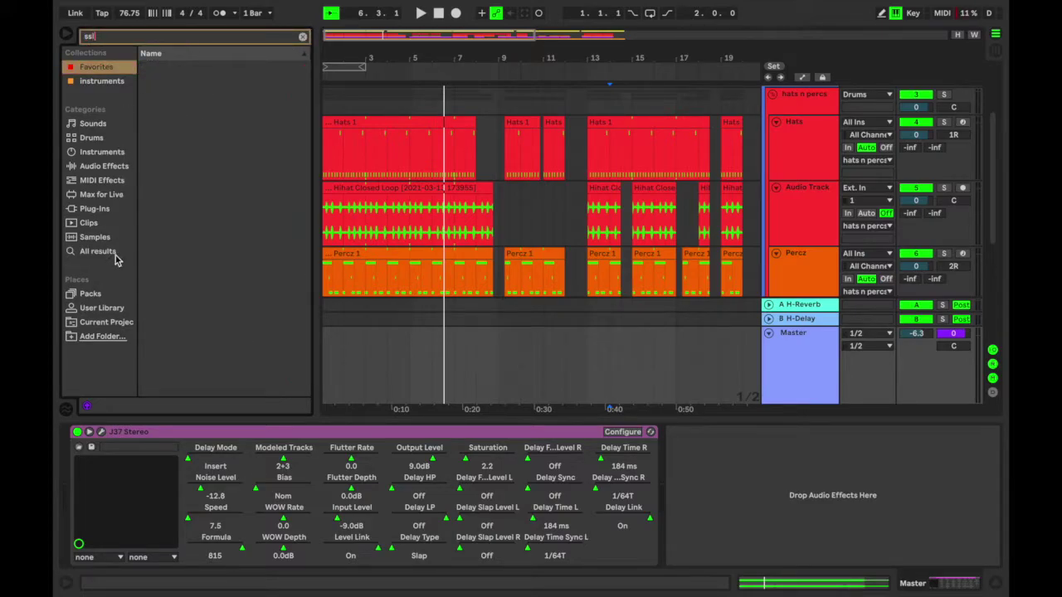
click(108, 210)
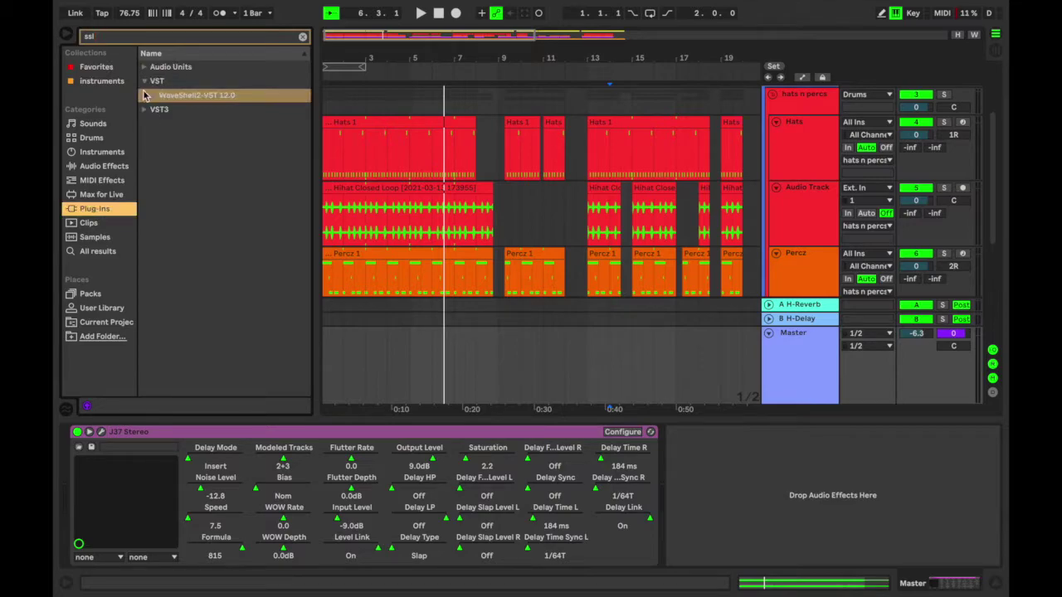
click(144, 95)
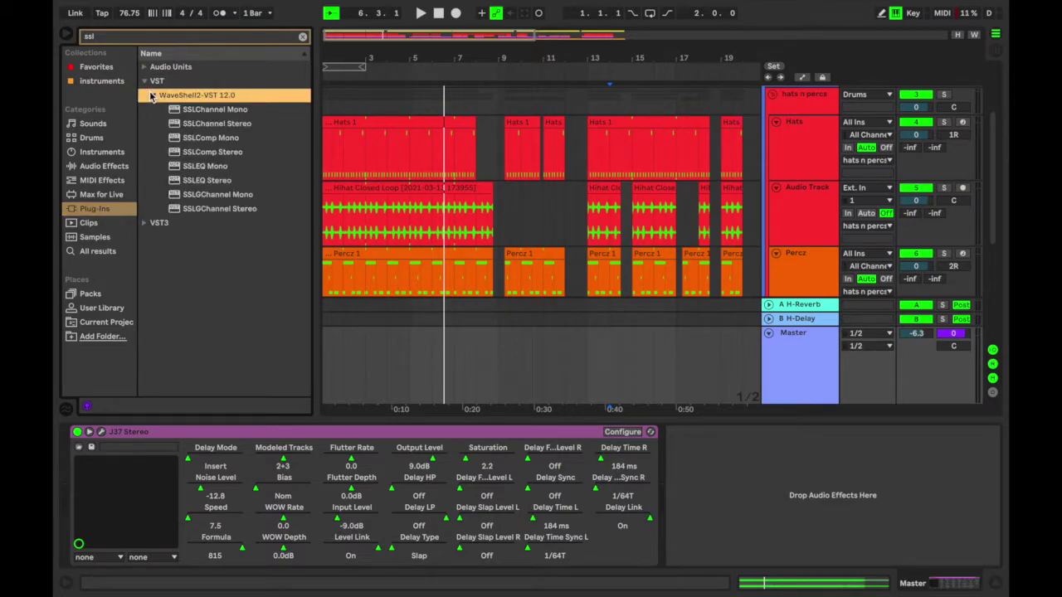
double_click(230, 155)
drag(224, 93, 365, 73)
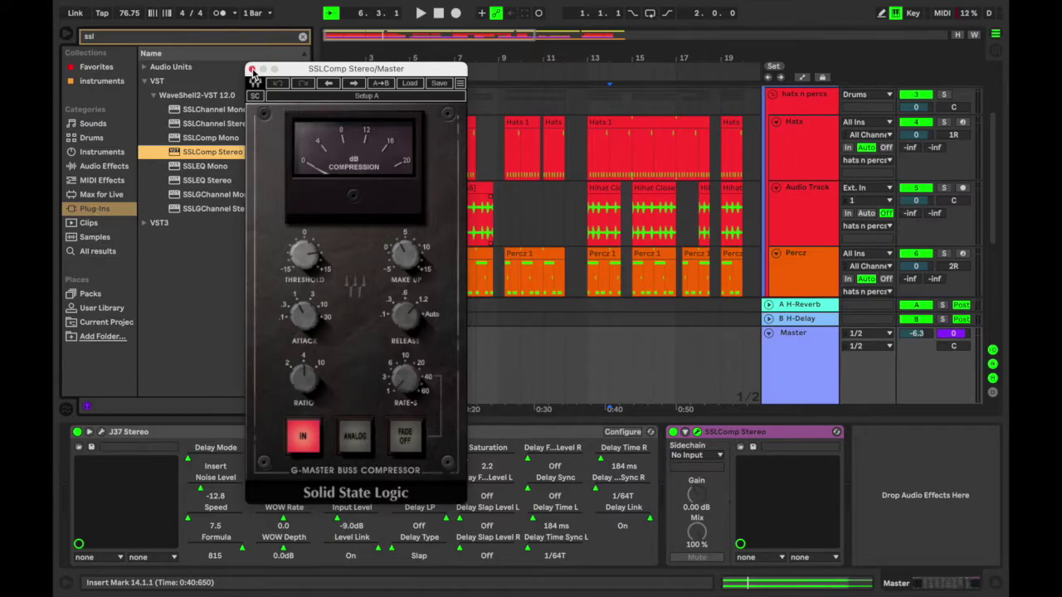
click(252, 70)
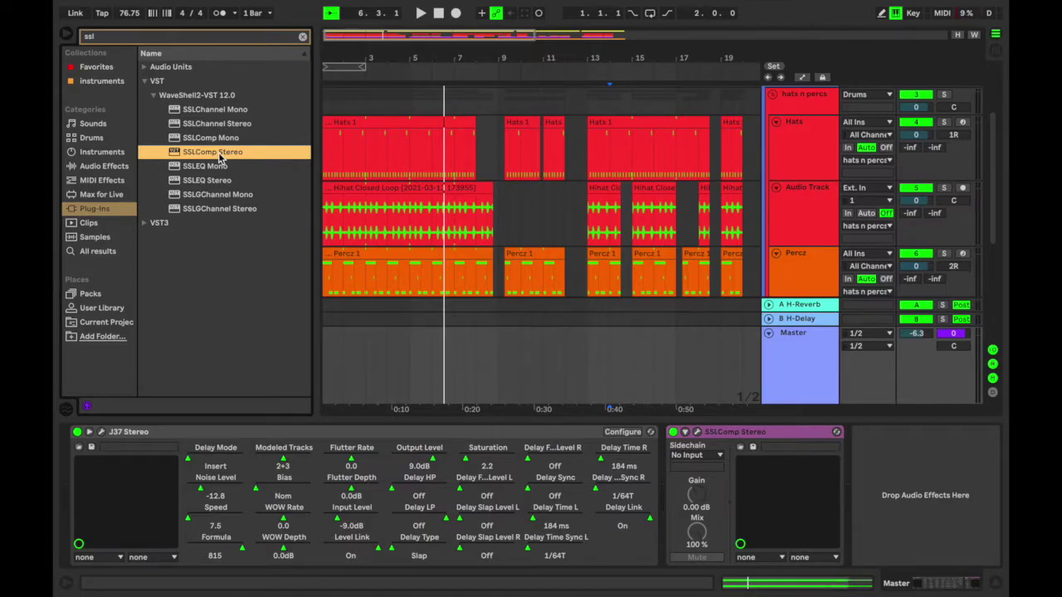
right_click(220, 158)
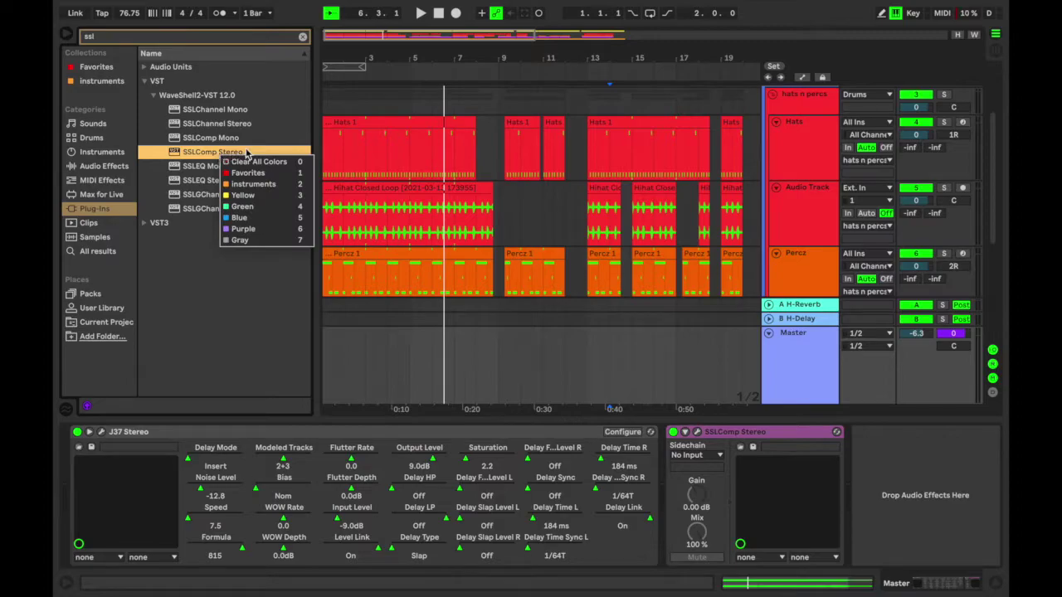
Tag SSLComp Stereo as Favorite and clear the 'ssl' search to list all Favorites.
click(267, 175)
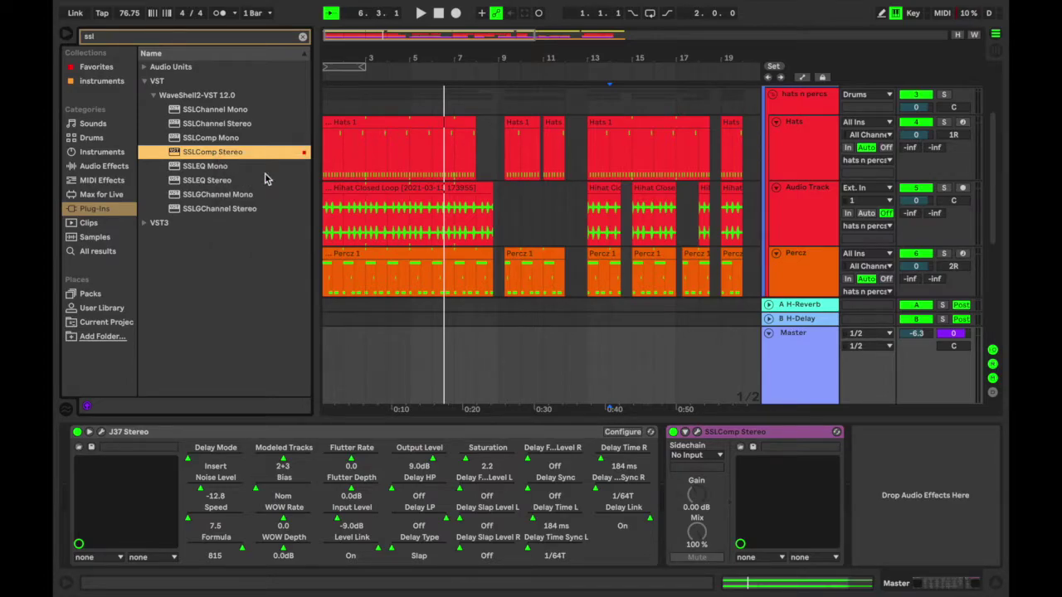
click(112, 66)
click(303, 36)
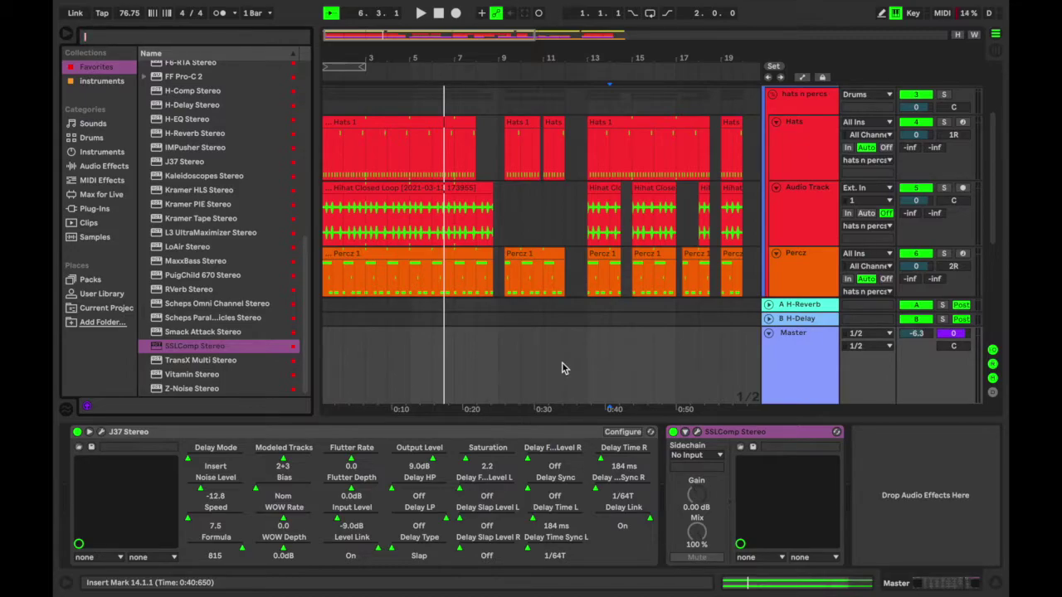
Browse Plug-Ins, then return to the Instruments collection and check Electric88 Stereo's tag options without changes.
click(103, 82)
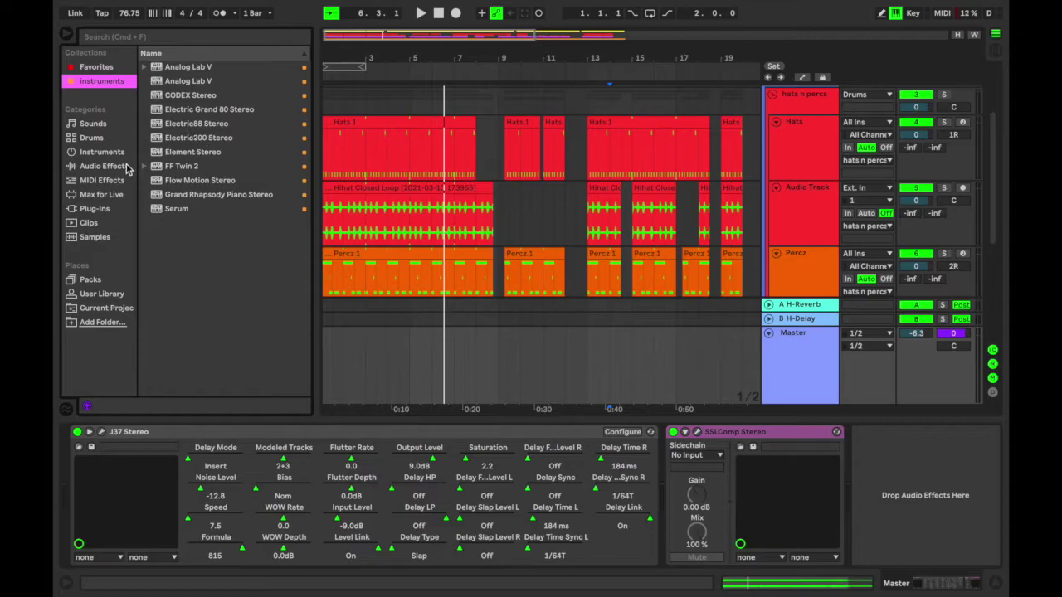
click(108, 208)
scroll(223, 180, down, 10)
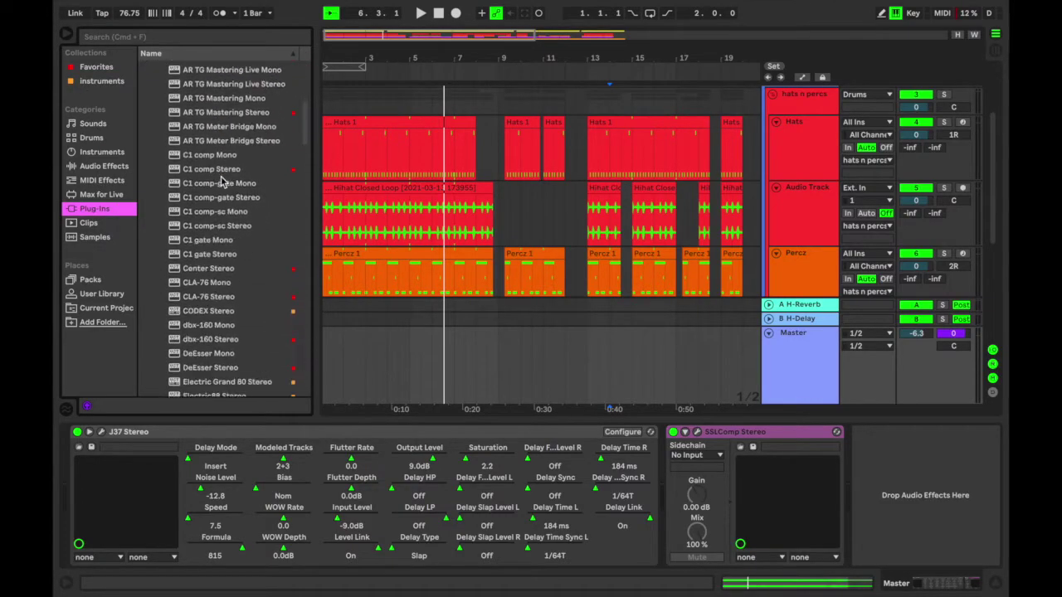
scroll(222, 181, down, 20)
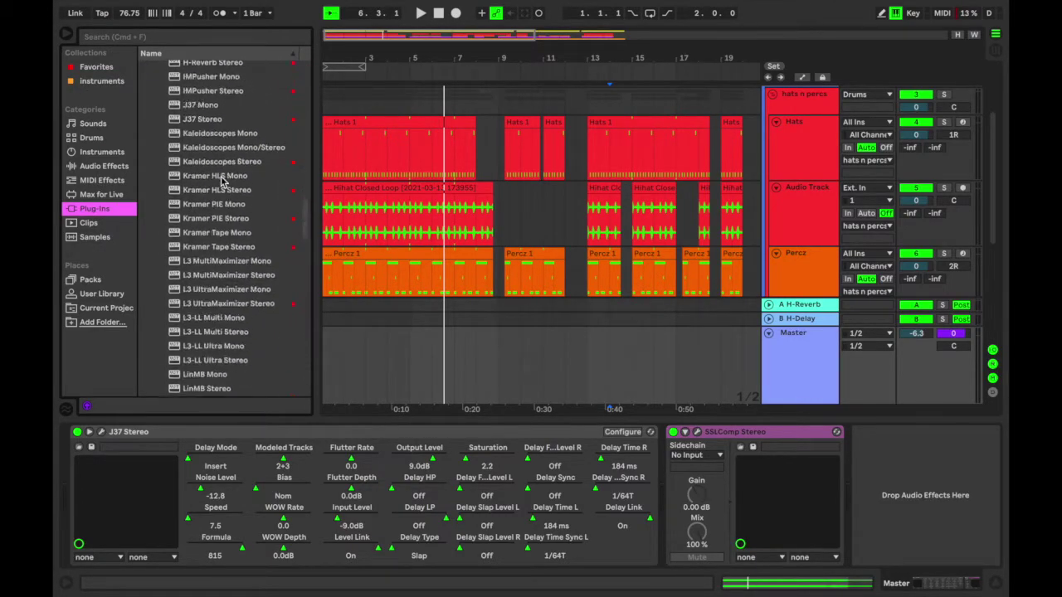
scroll(222, 181, down, 20)
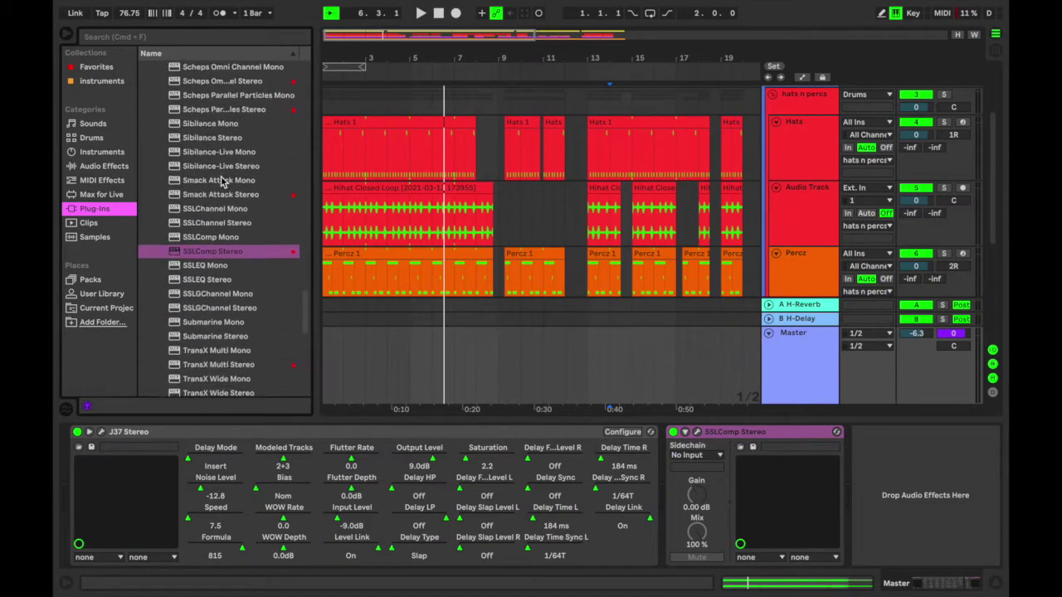
scroll(223, 181, down, 3)
click(109, 82)
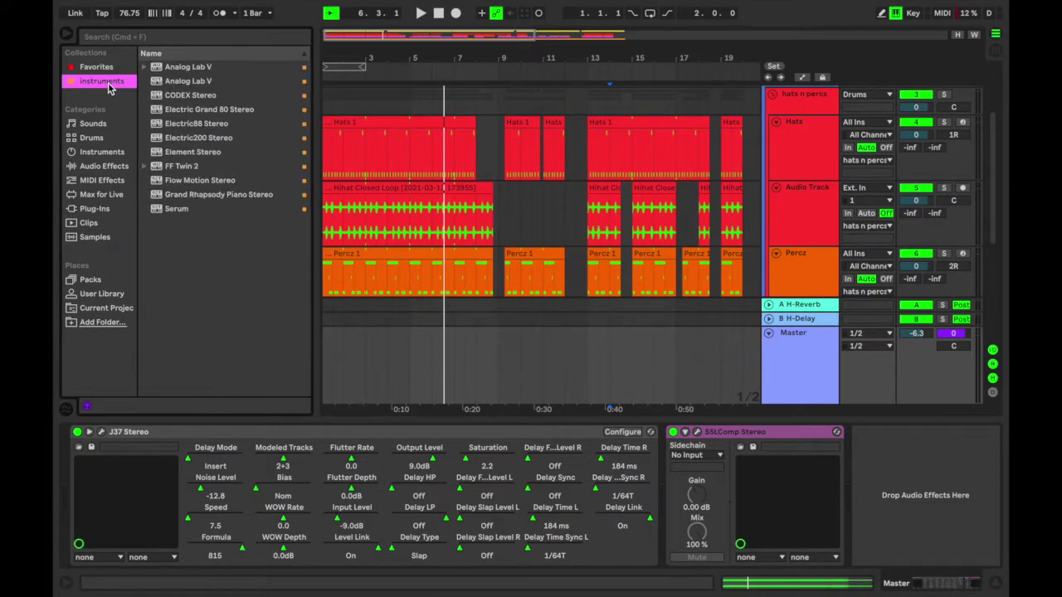
right_click(230, 126)
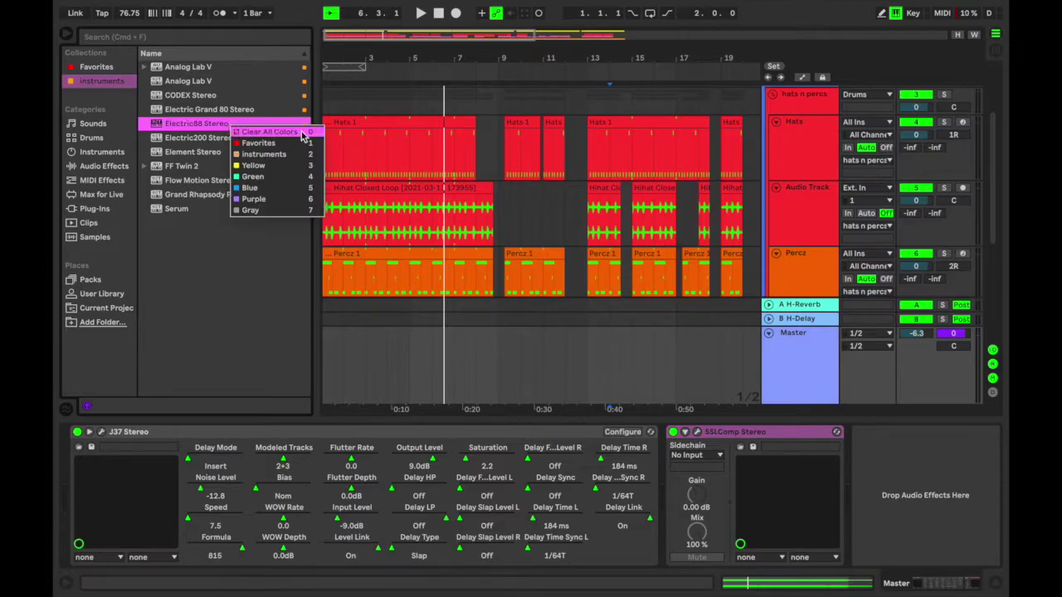
click(268, 268)
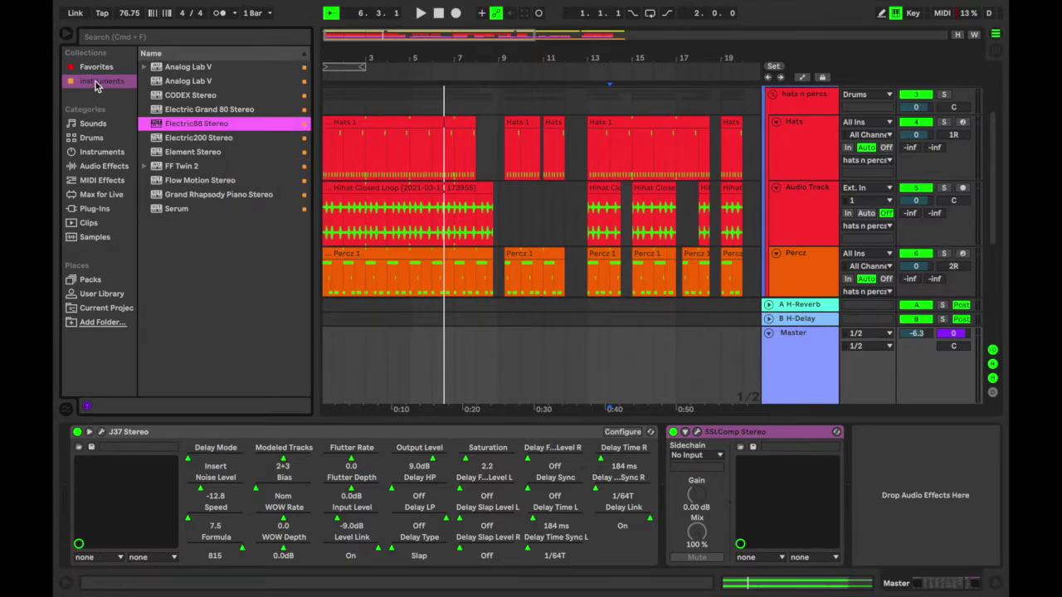